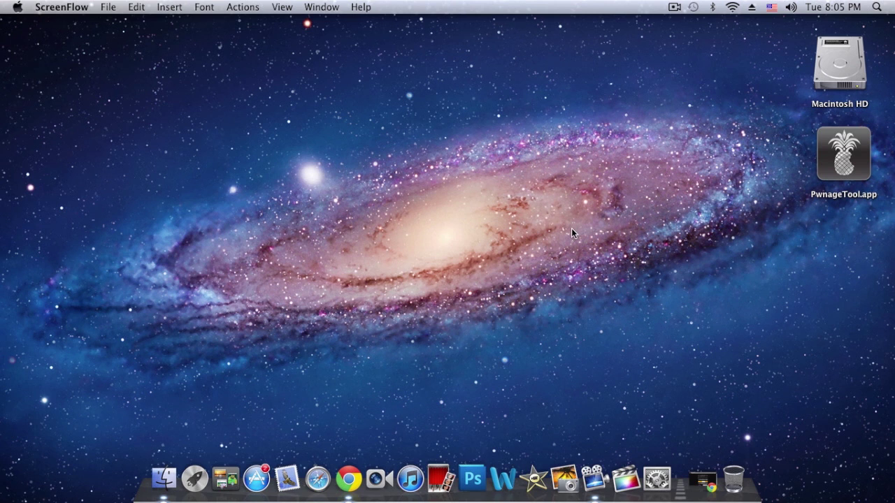
Look through the iPhone, iPod touch, iPad and Apple TV firmware versions on the felixbruns.de download page in Chrome, closing the page when done.
click(839, 160)
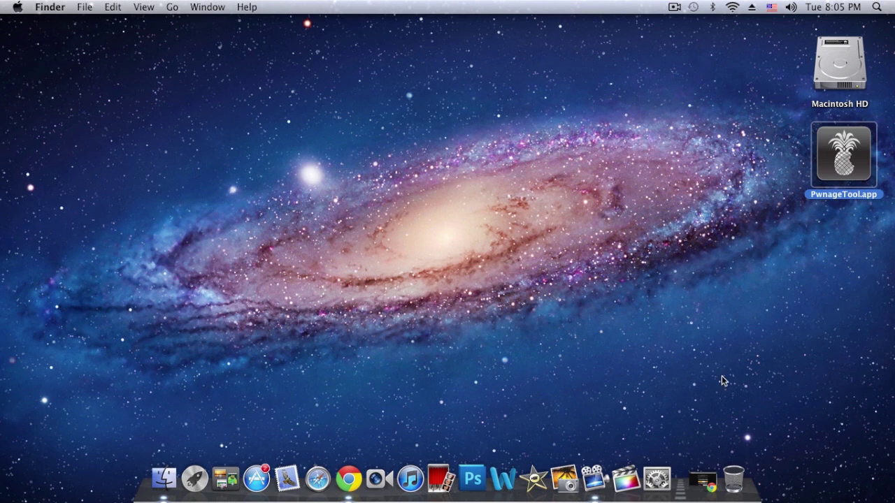
click(702, 479)
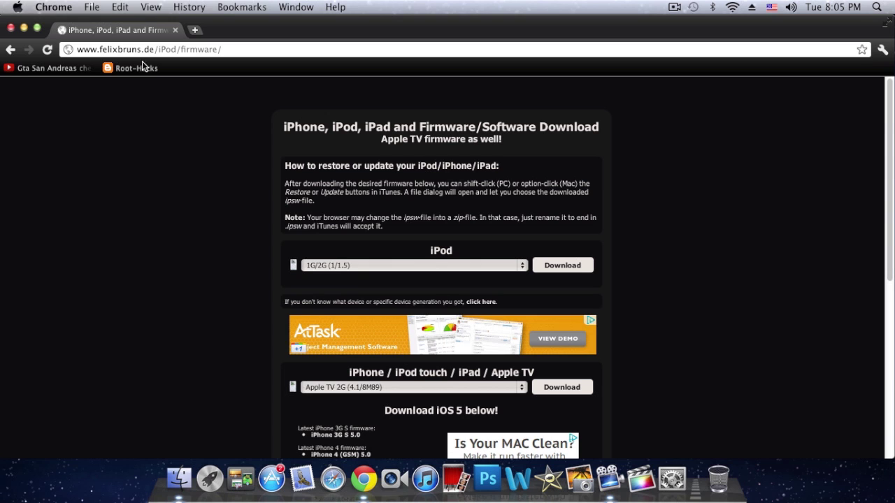
scroll(350, 259, down, 3)
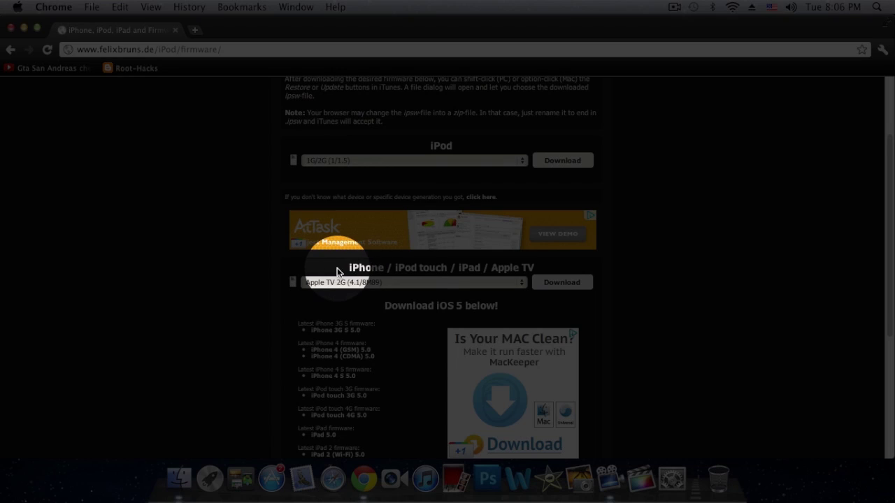
scroll(522, 282, down, 1)
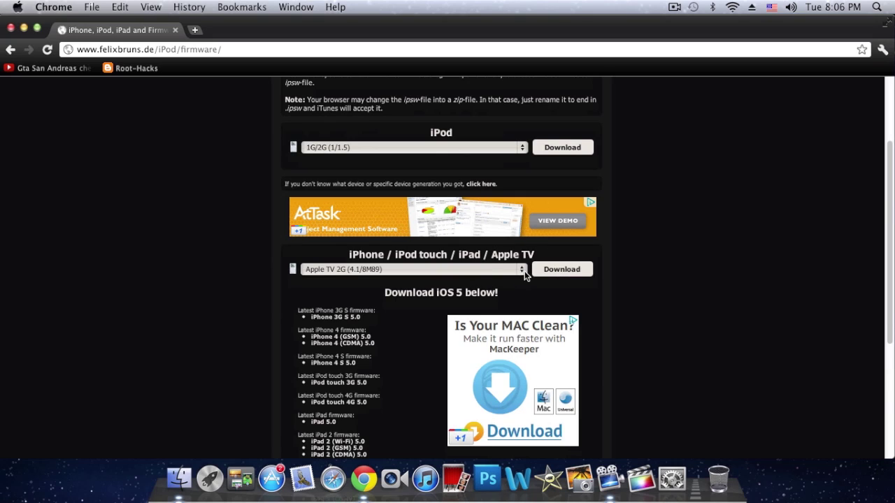
click(520, 270)
scroll(435, 339, down, 15)
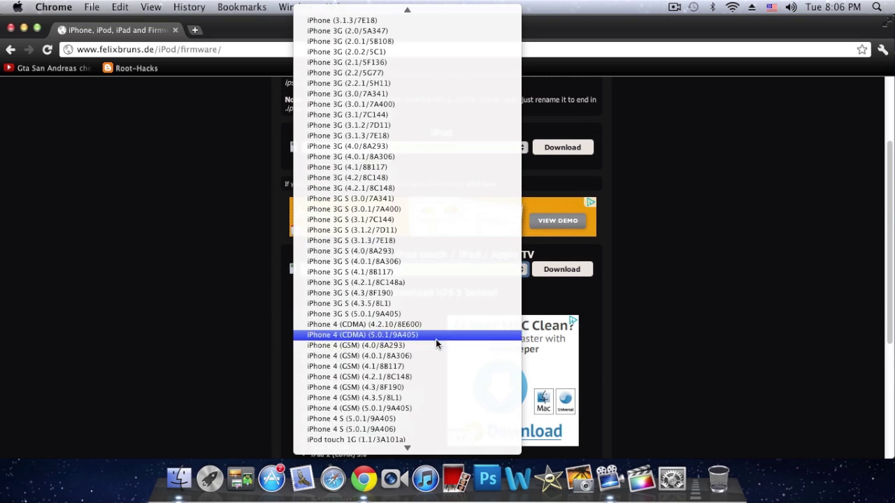
scroll(430, 348, down, 3)
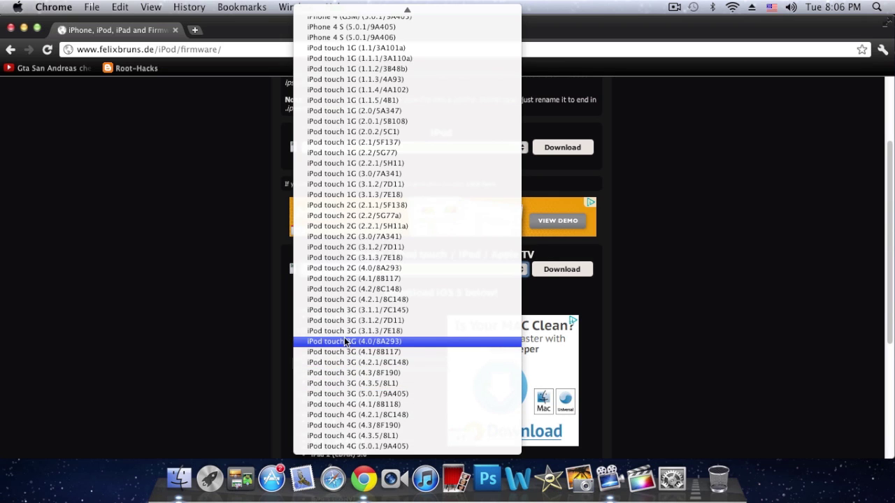
scroll(344, 339, up, 1)
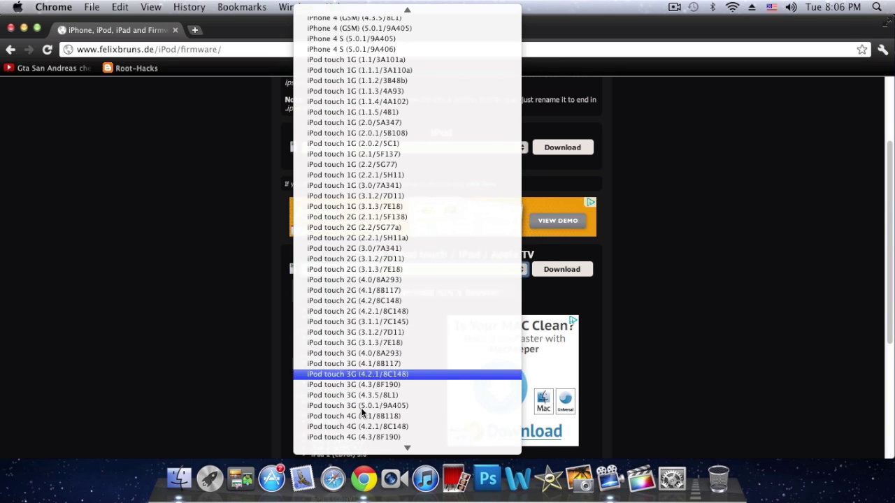
click(225, 336)
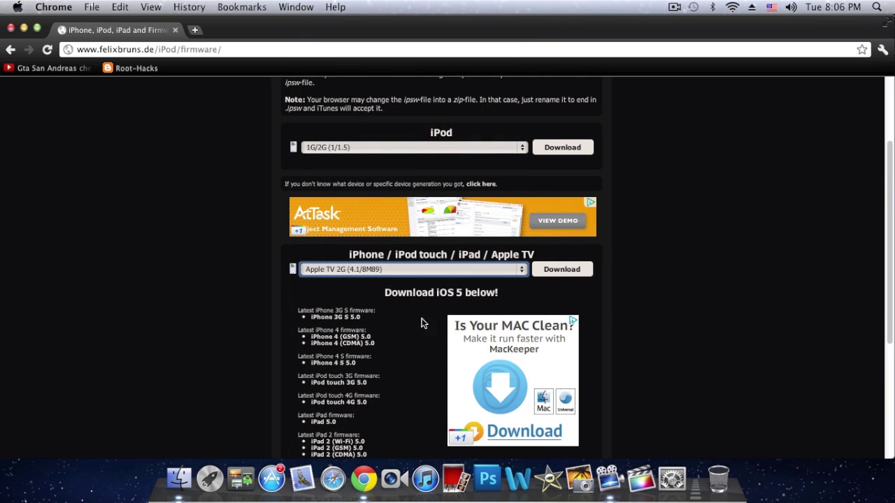
click(12, 31)
drag(35, 94, 245, 232)
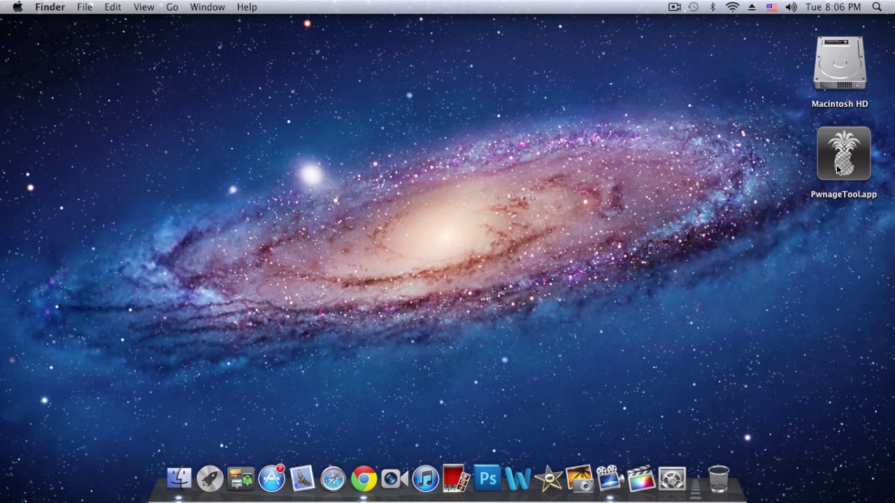
Move PwnageTool.app to the middle of the desktop, launch it and accept its copyright notice.
drag(836, 168, 461, 171)
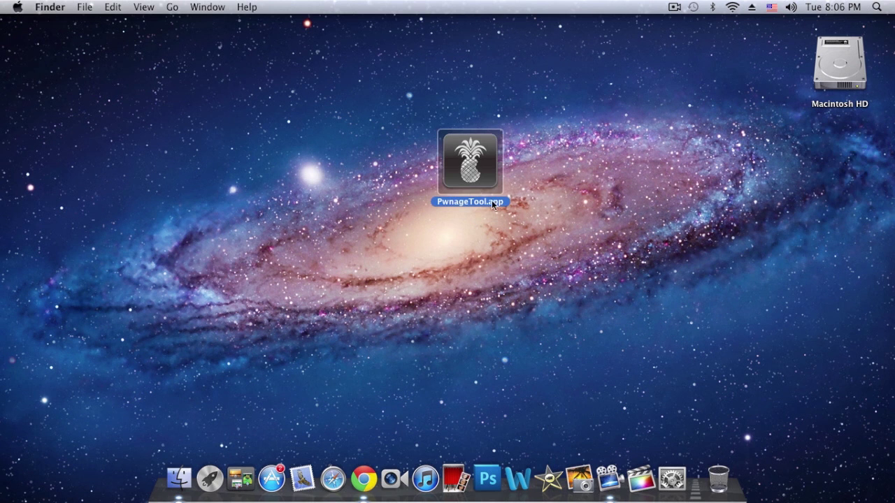
double_click(482, 159)
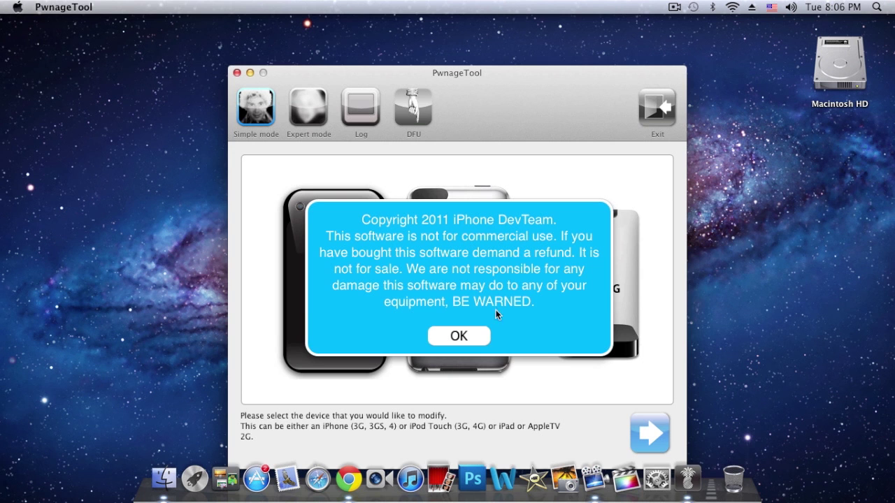
drag(489, 155, 469, 69)
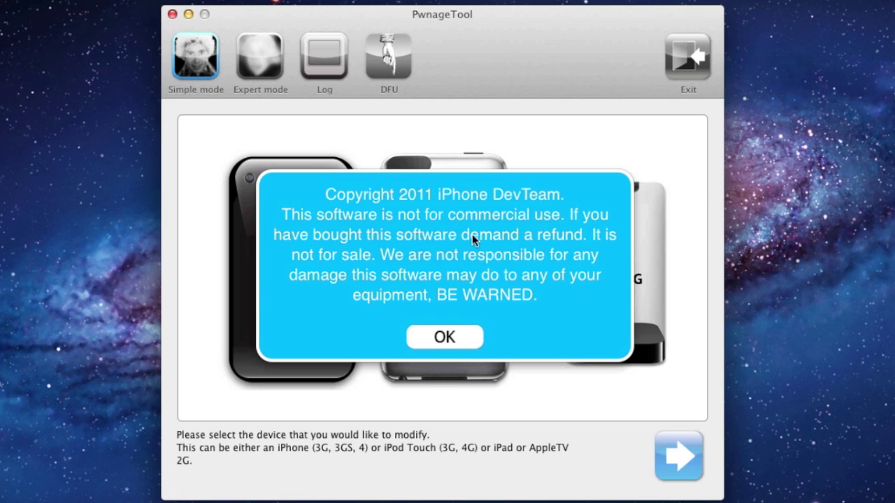
click(451, 340)
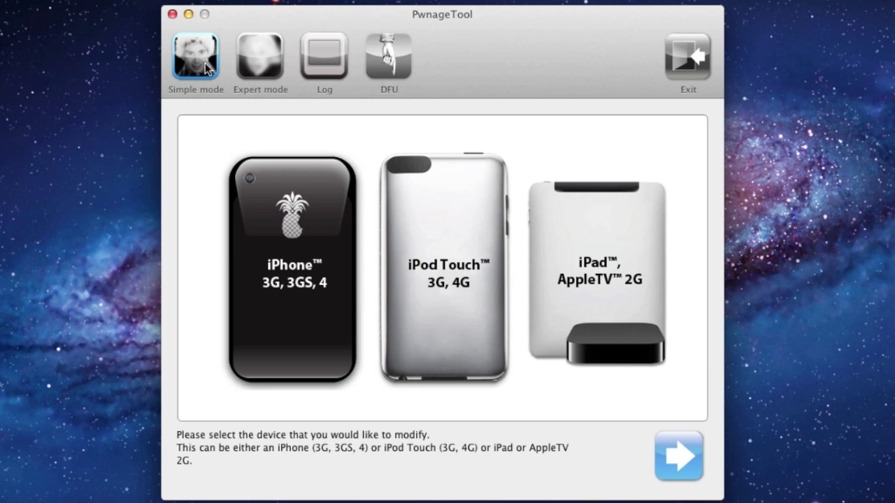
Switch to Expert mode and choose iPod Touch 3G, 4G as the device to modify.
click(265, 62)
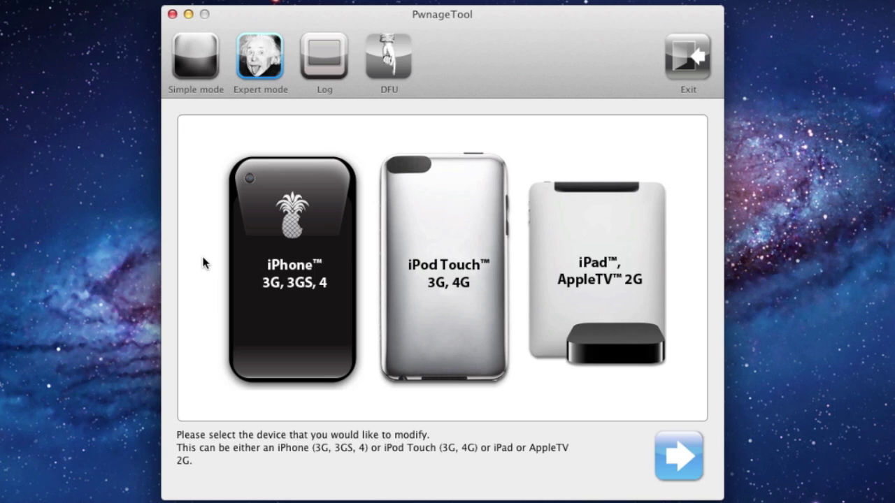
click(446, 259)
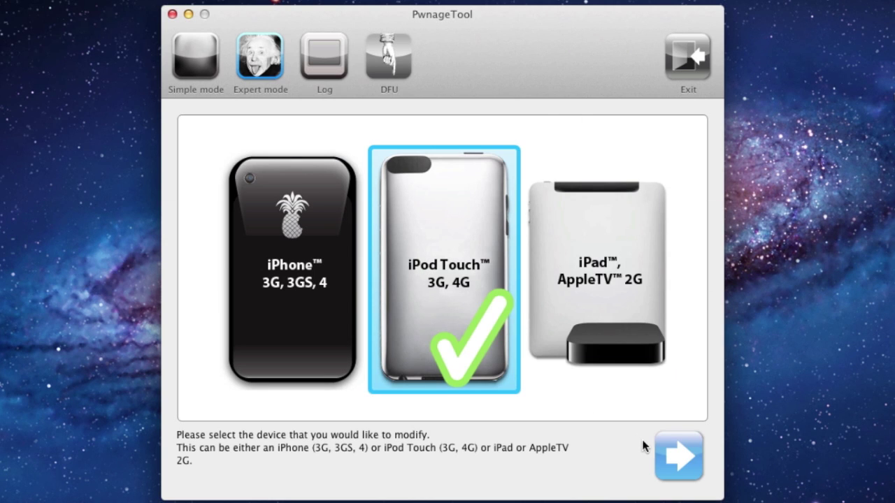
click(677, 455)
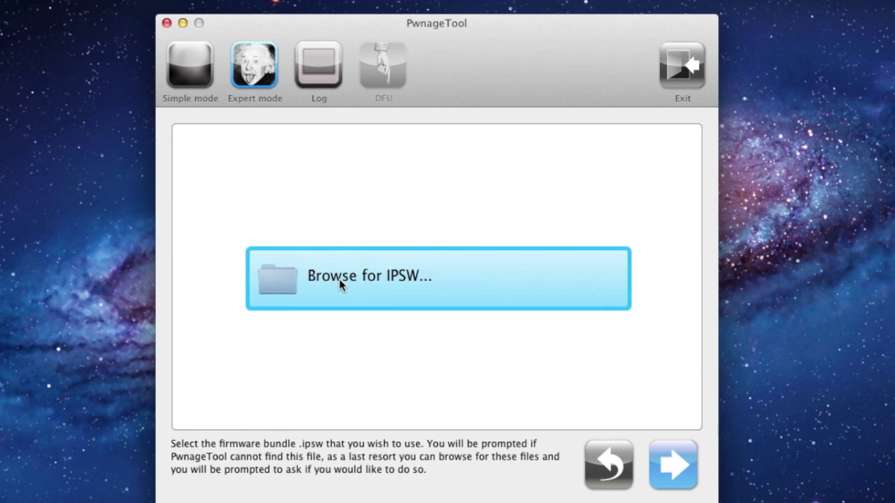
Load iPod3,1_5.0.1_9A405_Restore.ipsw from the iPod Software Updates folder as the firmware bundle.
click(341, 279)
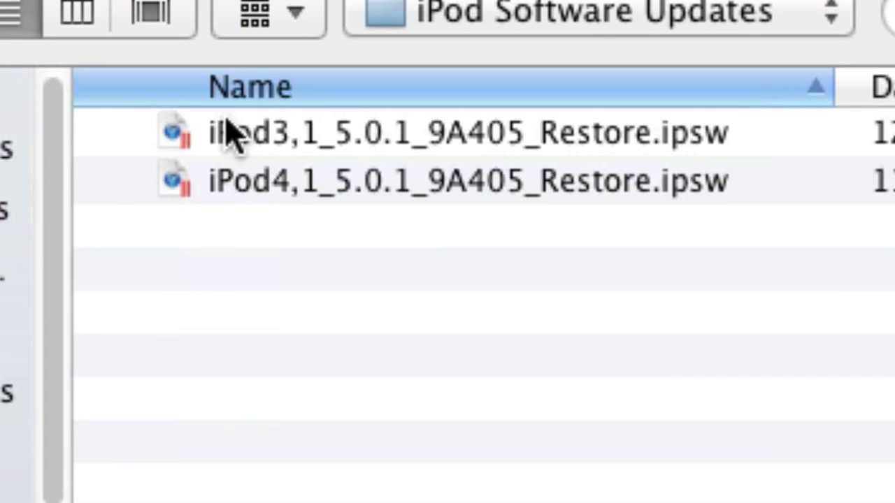
click(371, 152)
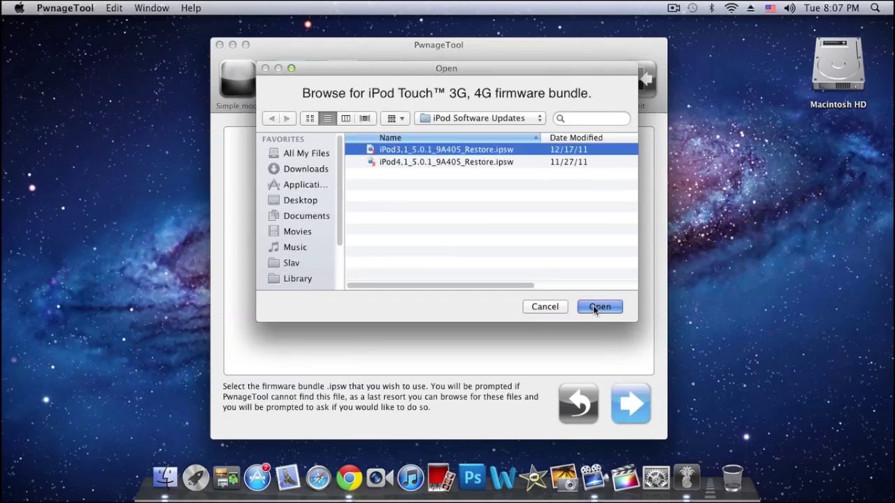
click(594, 306)
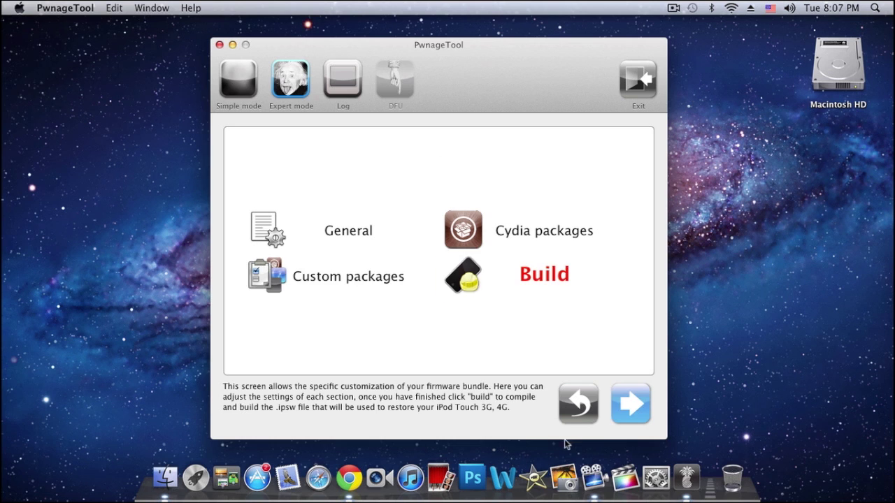
Open the General settings of the firmware bundle and review the activation, functionality and root partition options.
click(422, 297)
click(313, 229)
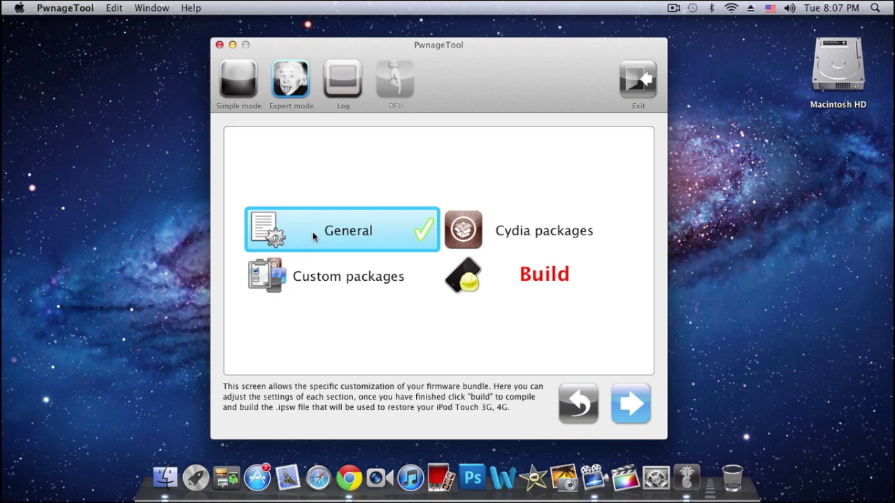
click(625, 407)
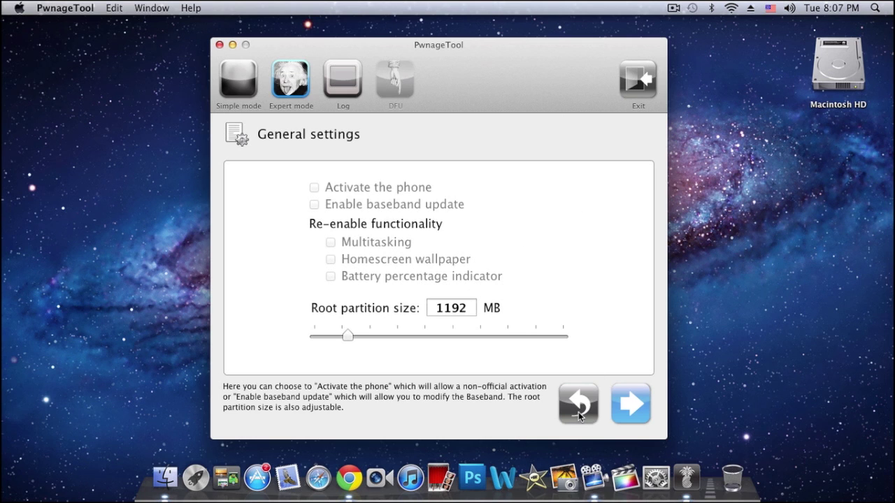
Continue to the Cydia settings and refresh the downloadable packages from the apt.saurik.com source.
click(643, 408)
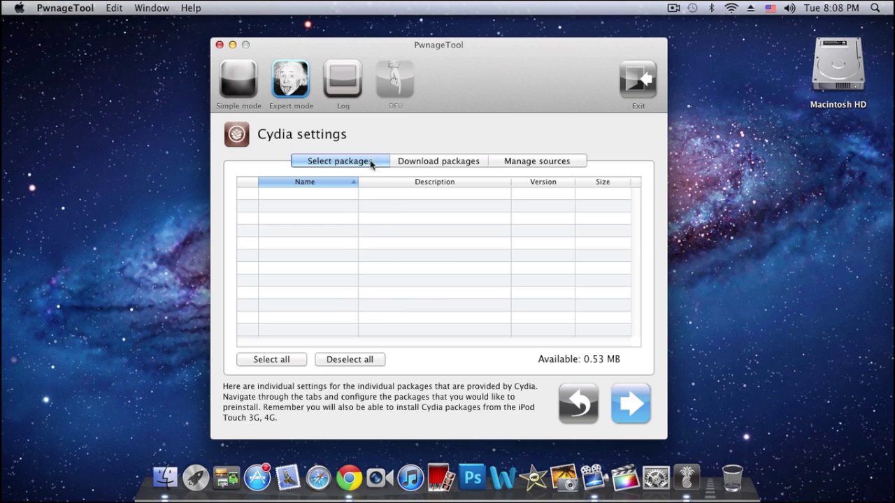
click(420, 162)
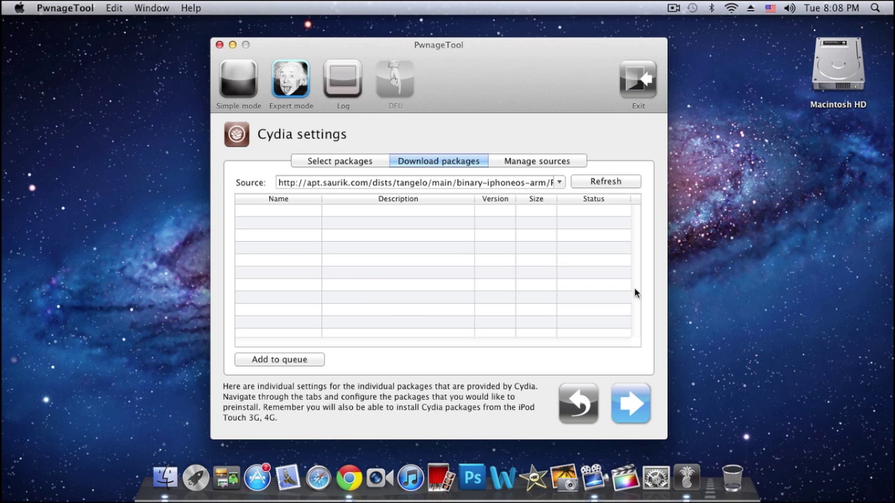
click(607, 182)
Look through the names and descriptions of the downloadable Cydia packages.
scroll(395, 294, down, 10)
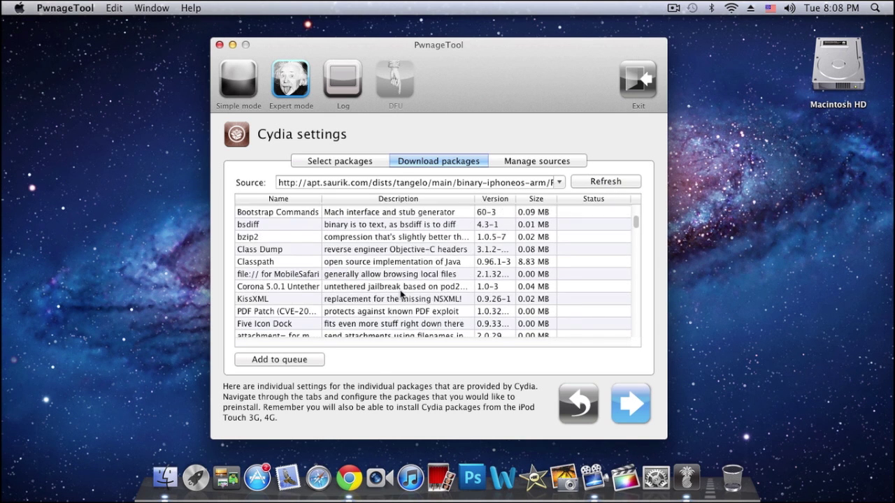
scroll(397, 300, down, 20)
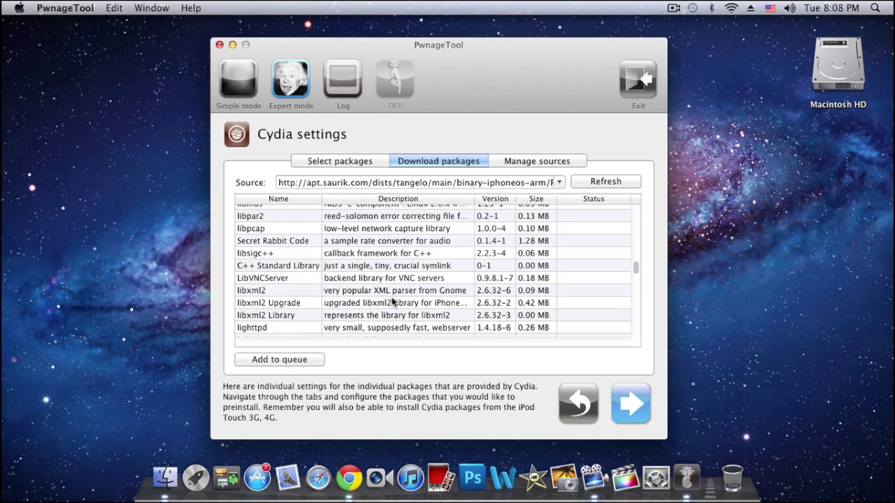
scroll(392, 301, down, 5)
scroll(400, 270, down, 10)
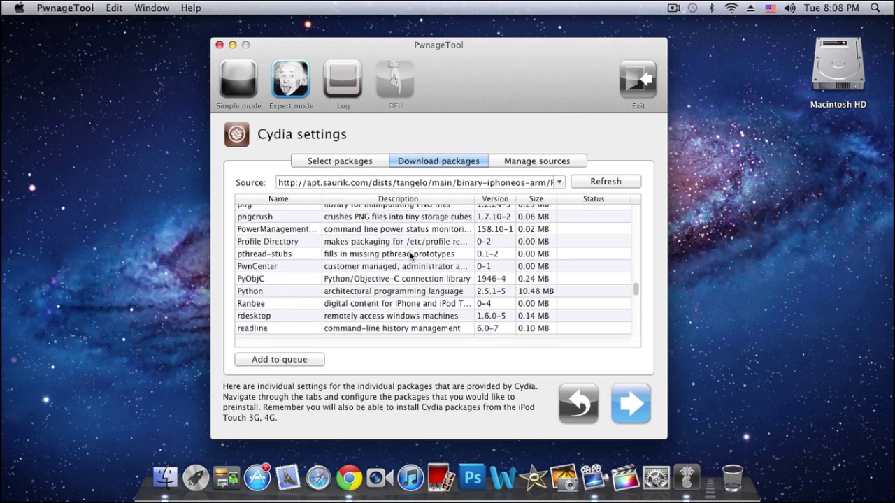
scroll(312, 290, down, 15)
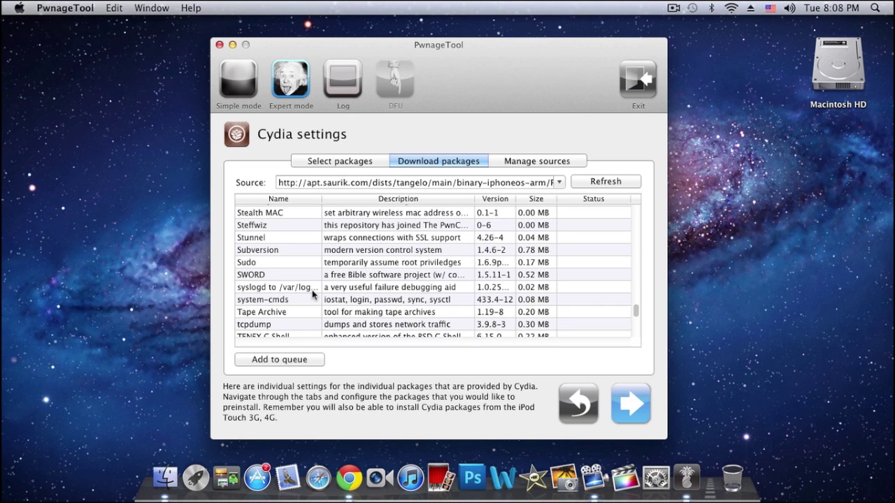
scroll(295, 297, down, 15)
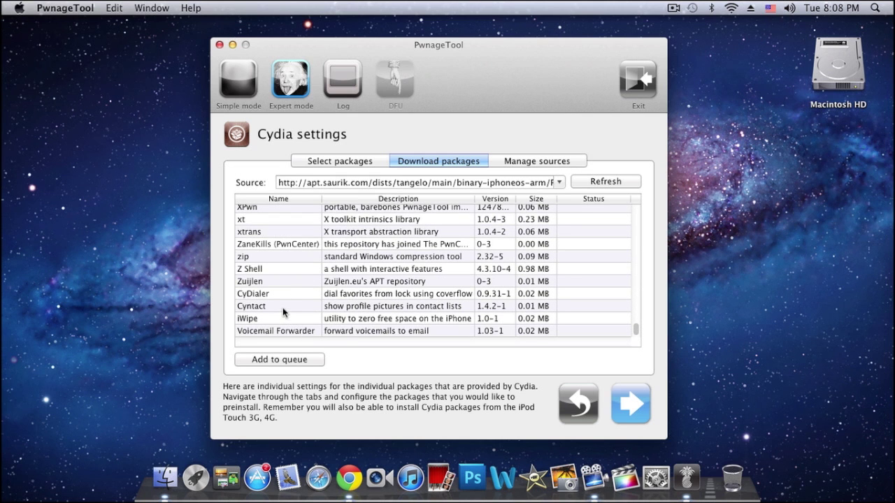
scroll(302, 326, up, 20)
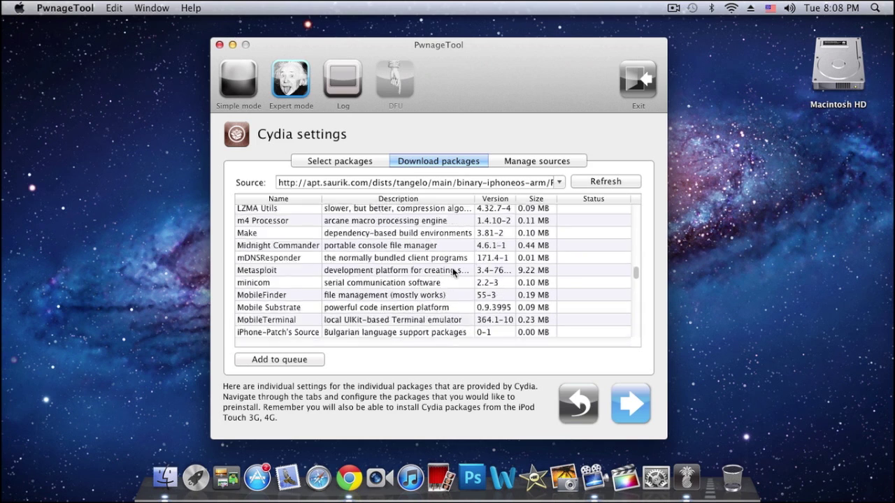
scroll(453, 276, up, 20)
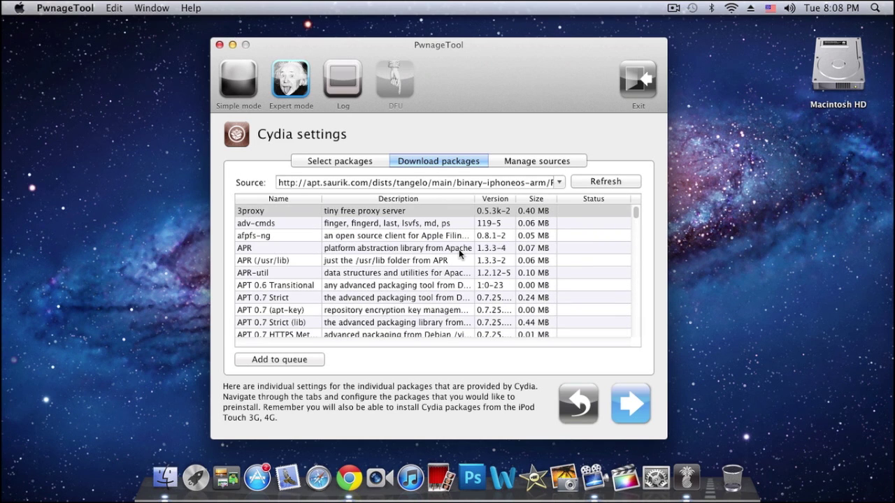
scroll(433, 307, down, 10)
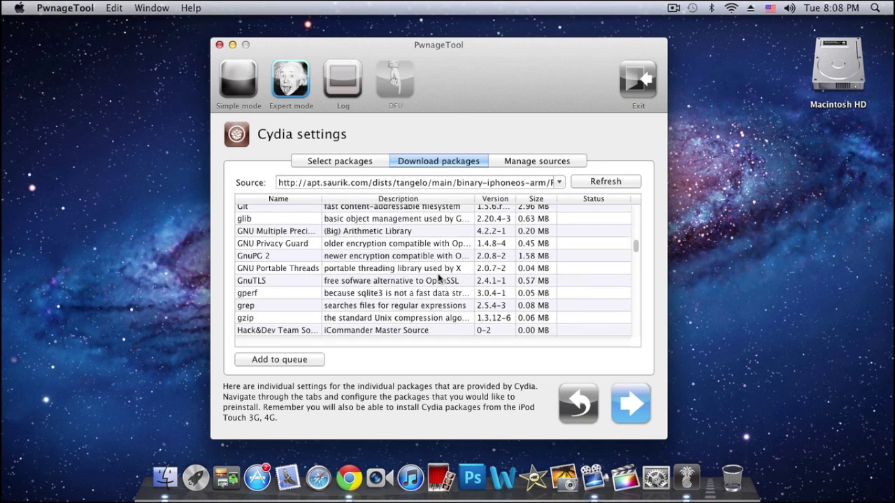
scroll(441, 277, up, 5)
scroll(440, 273, up, 10)
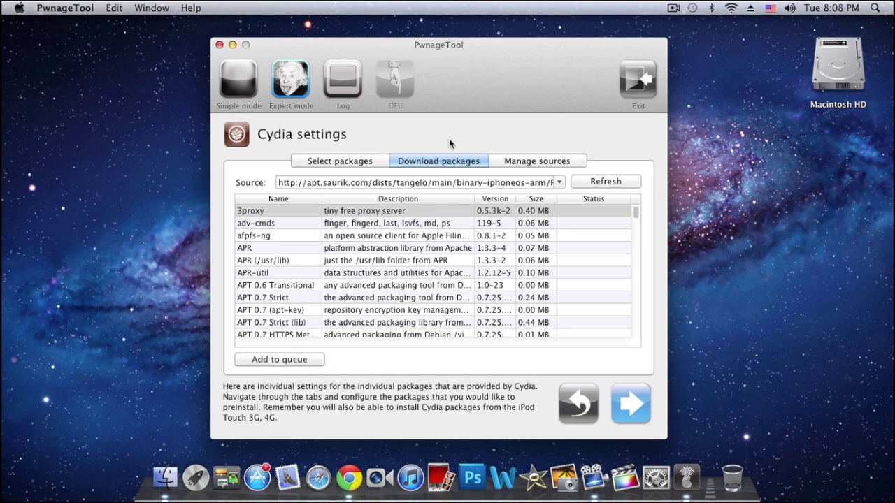
Check the Cydia package sources and continue to the Custom packages settings.
click(528, 165)
click(478, 164)
click(641, 406)
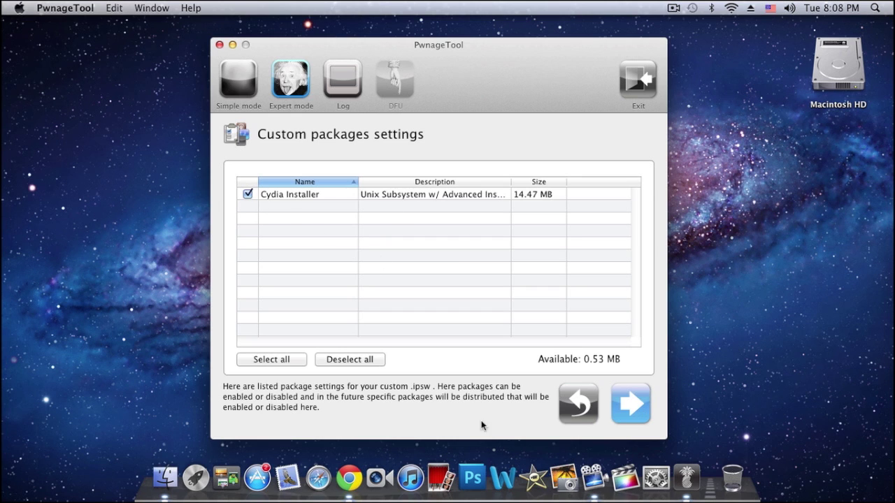
Return to the firmware customization overview and reopen the General settings.
click(577, 415)
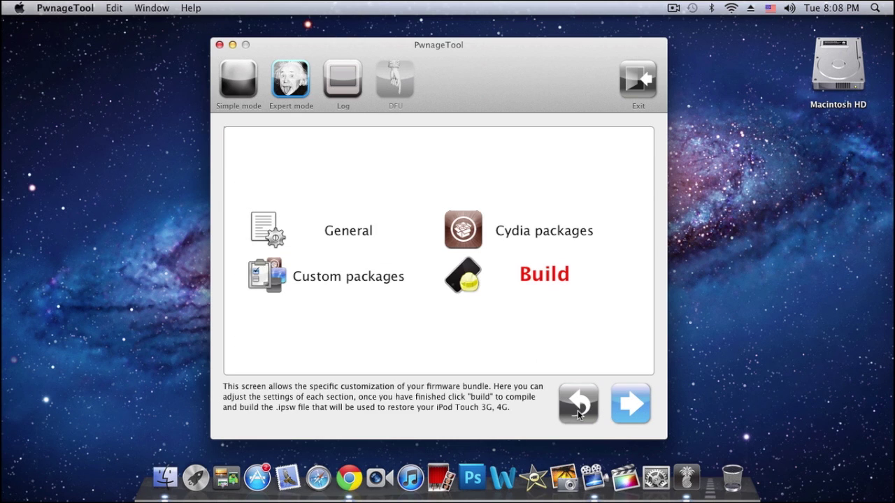
click(355, 238)
click(622, 413)
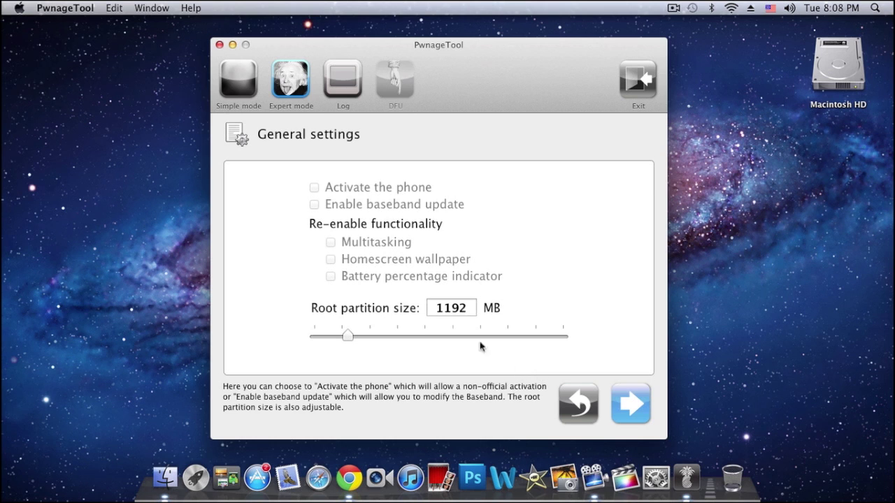
Return to the firmware customization overview and start the Build of the custom firmware.
click(580, 409)
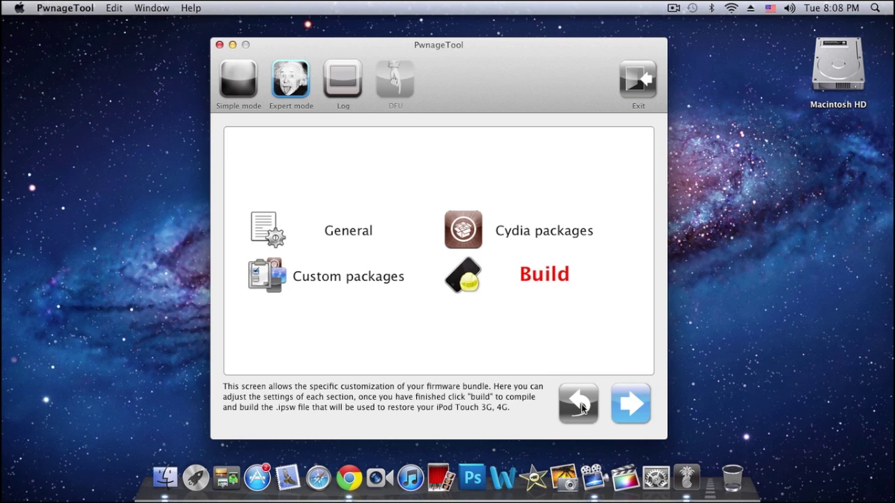
click(545, 275)
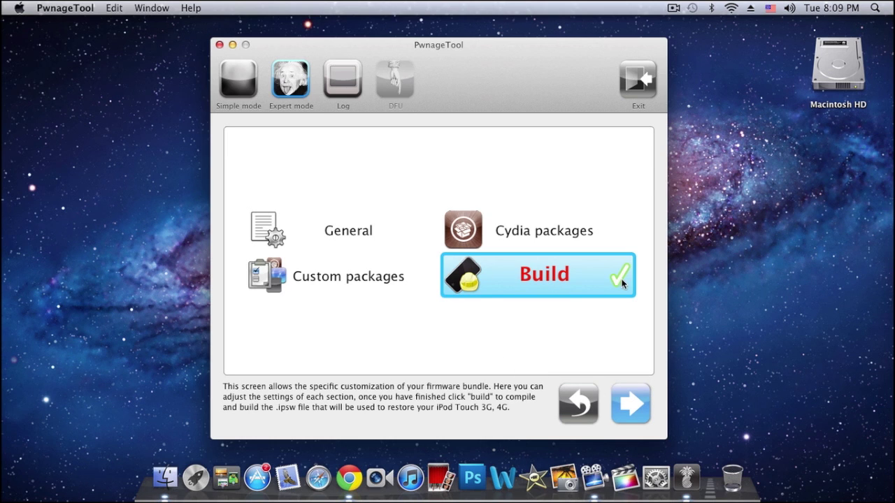
click(633, 405)
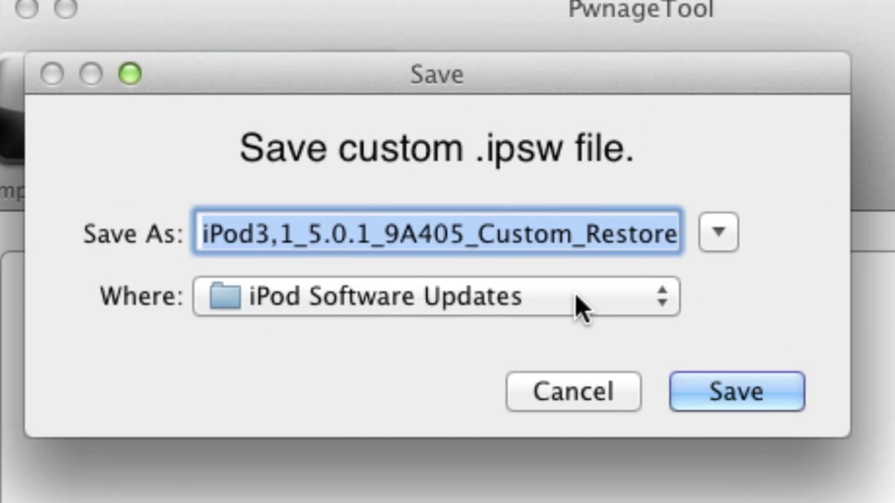
Save the custom .ipsw file to the Desktop under the name iPod3,1_5.0.1_9A405_Custom_Restore.
click(409, 294)
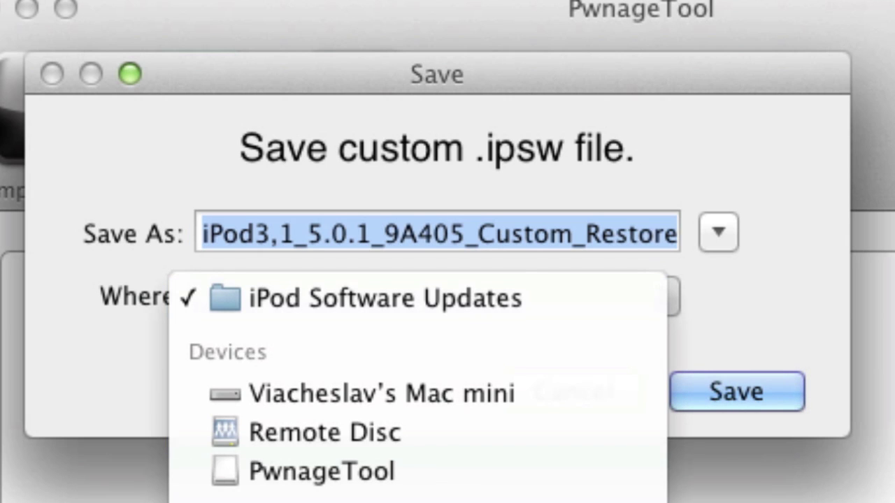
click(293, 498)
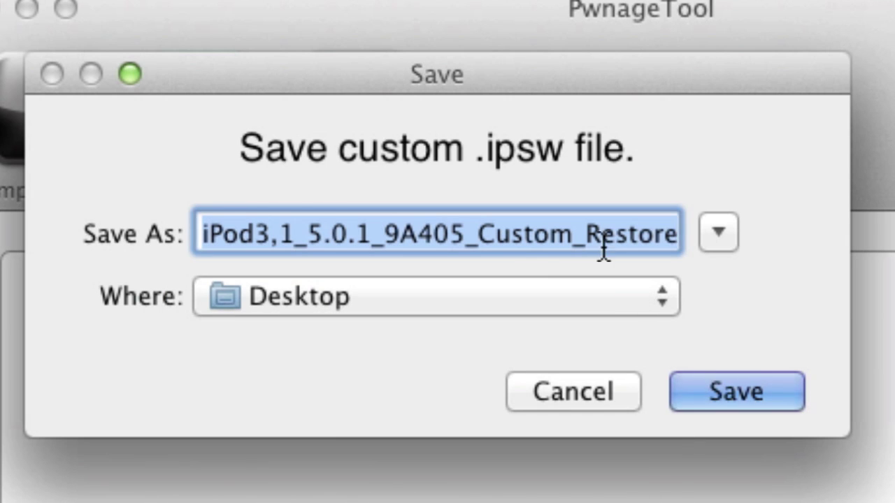
drag(511, 238, 755, 256)
drag(393, 235, 200, 236)
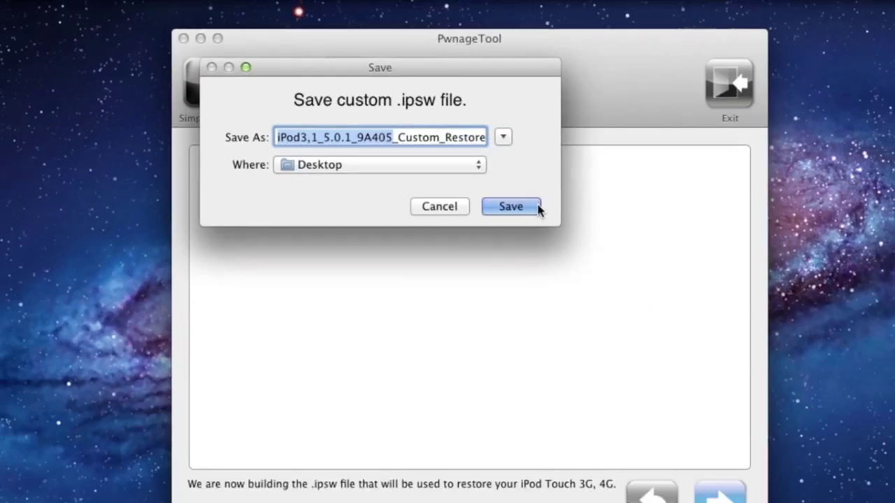
click(531, 208)
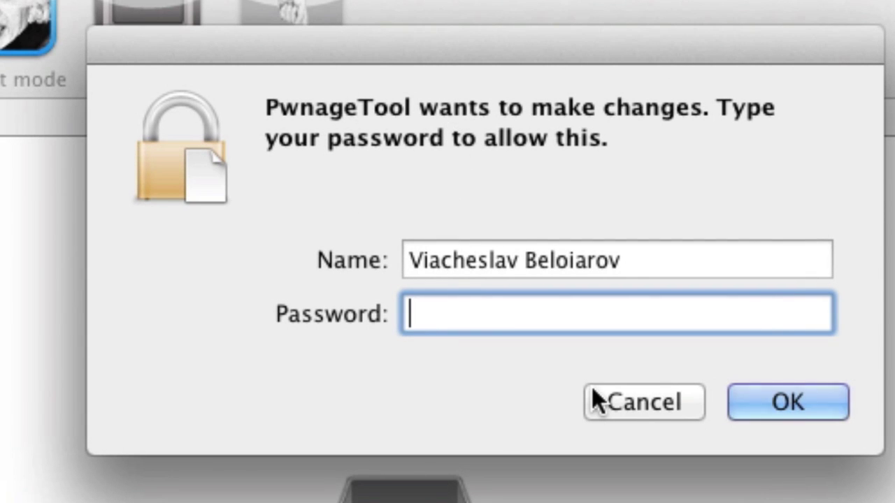
text(••••••)
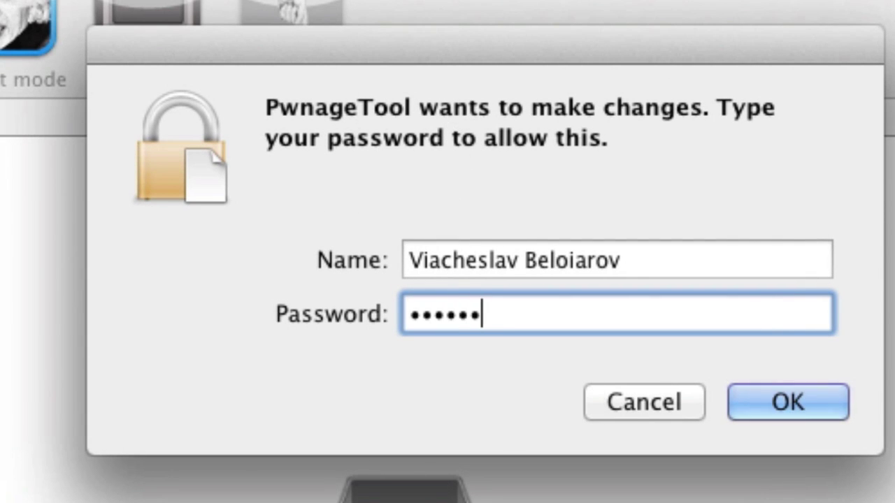
key(BackSpace)
key(BackSpace)
key(BackSpace)
key(BackSpace)
key(BackSpace)
key(BackSpace)
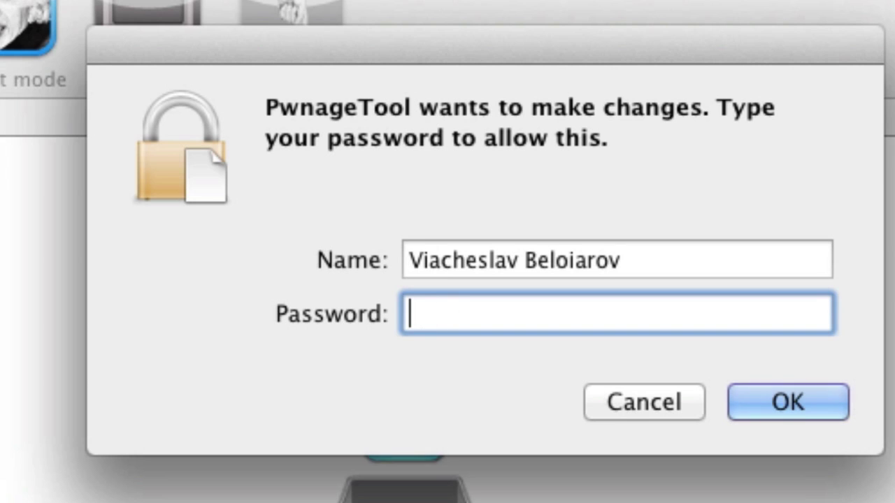
Enter the account password and authorize PwnageTool to make changes.
text(••••••••)
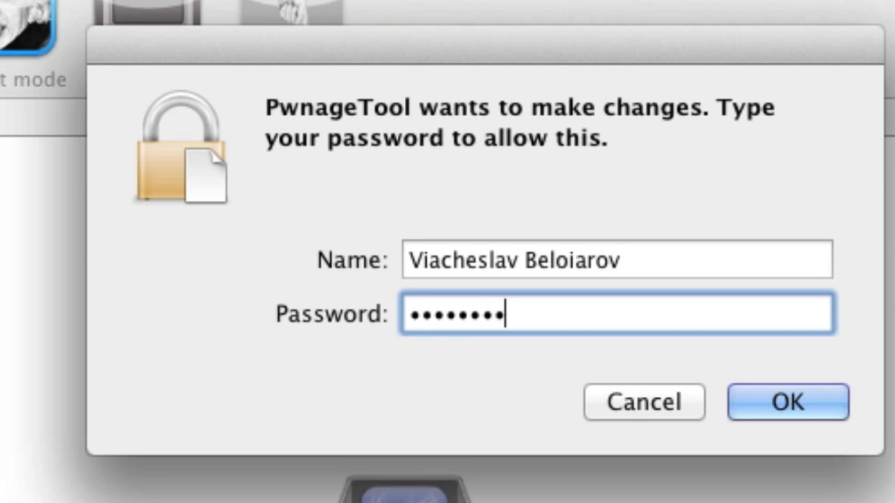
key(Return)
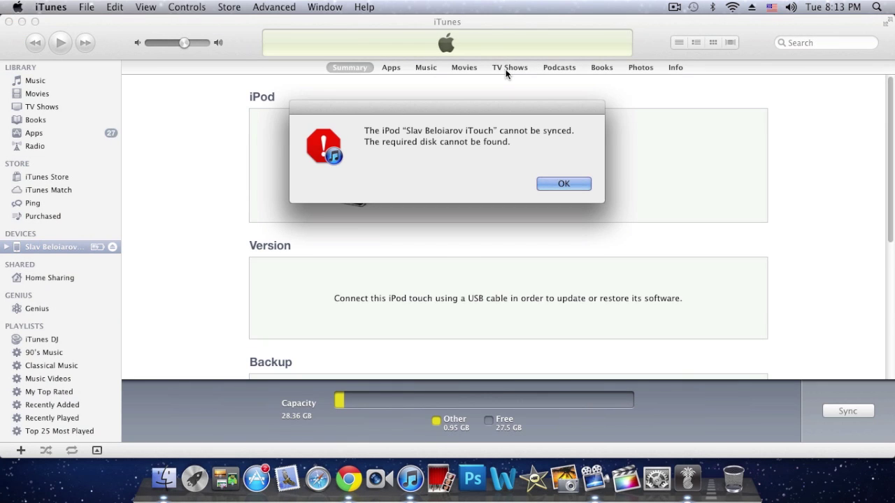
Switch from iTunes back to PwnageTool and its DFU mode instructions.
key(super+Tab)
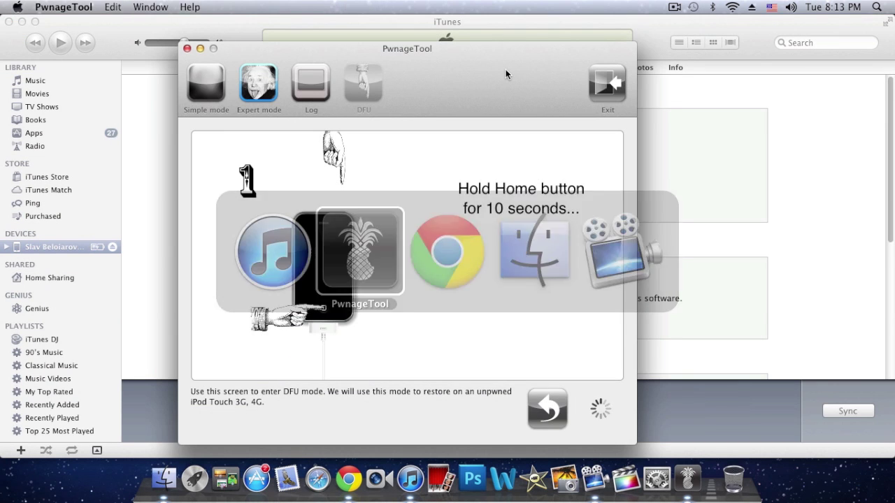